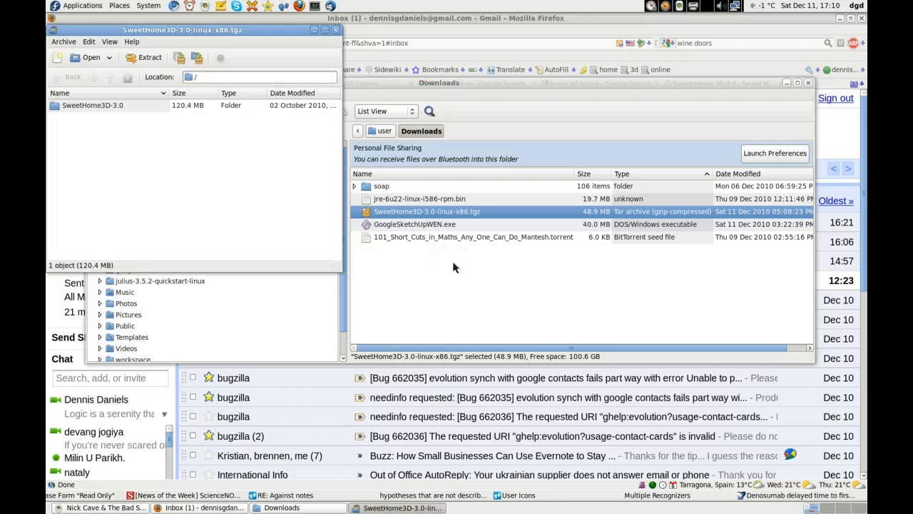
Open the SweetHome3D-3.0 folder inside the archive and look through its files.
{"action": "double_click", "coordinate": [109, 107]}
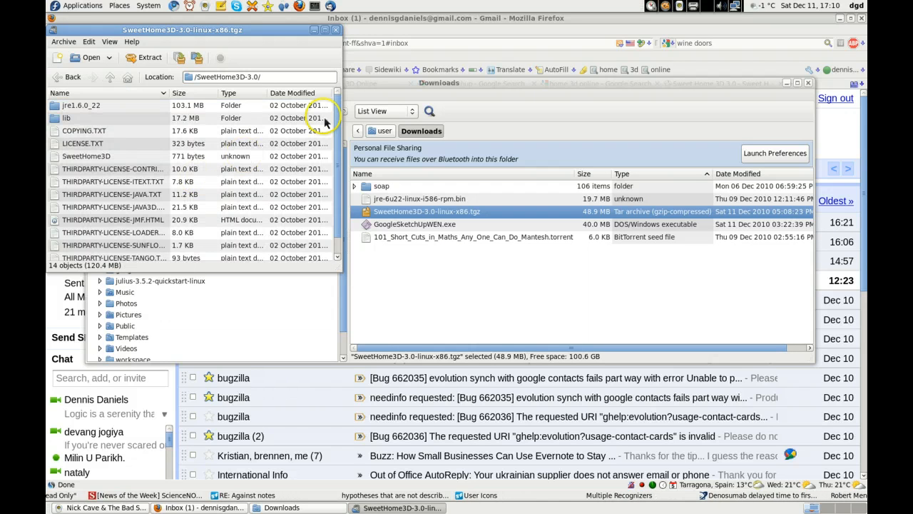
{"action": "left_click_drag", "start_coordinate": [337, 118], "coordinate": [338, 151]}
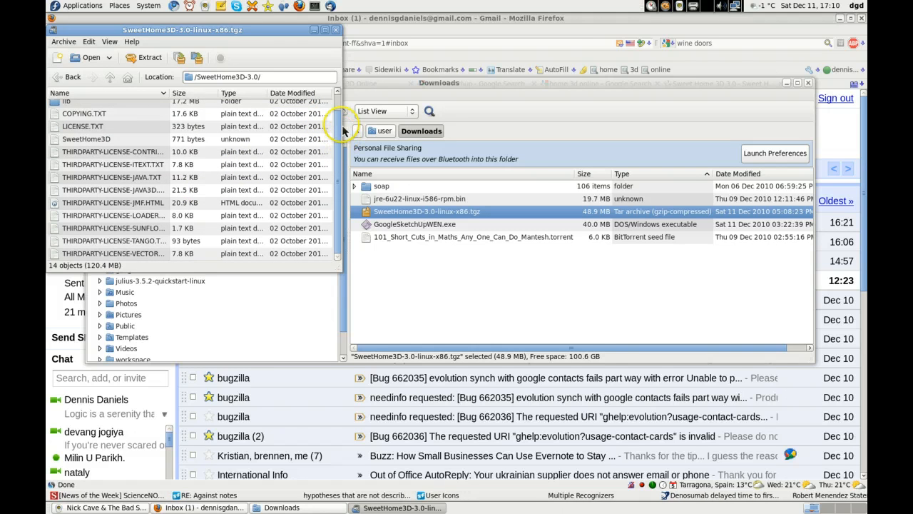
{"action": "left_click_drag", "start_coordinate": [343, 139], "coordinate": [343, 131]}
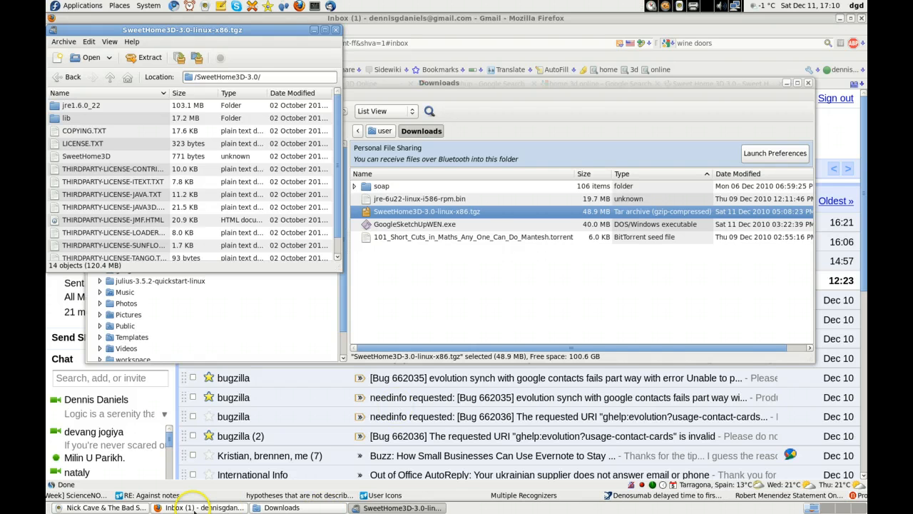
Switch to Firefox and open the Installation section of the Sweet Home 3D user's guide.
{"action": "left_click", "coordinate": [223, 503]}
{"action": "left_click", "coordinate": [700, 85]}
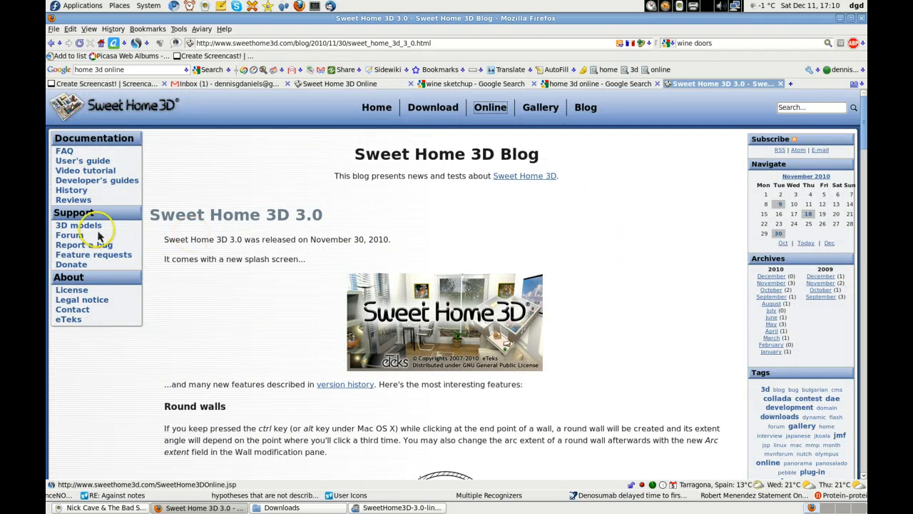
{"action": "left_click", "coordinate": [107, 167]}
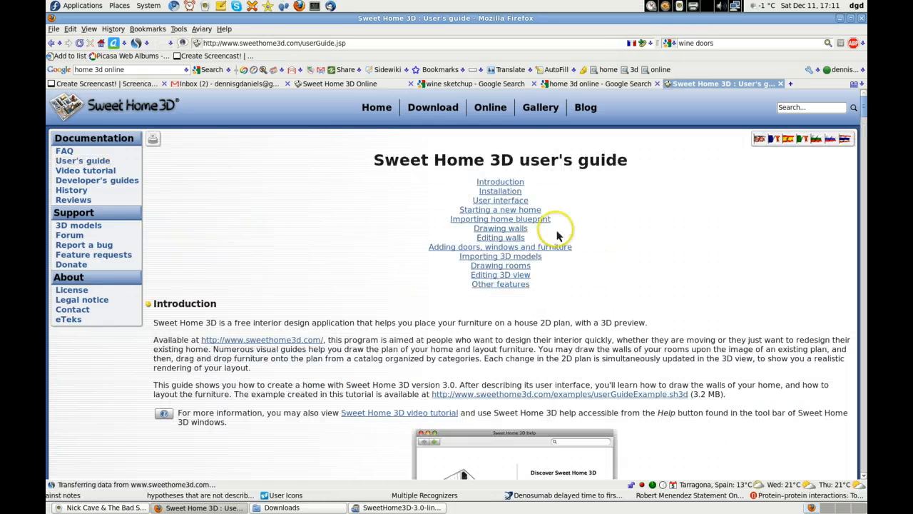
{"action": "left_click", "coordinate": [508, 191]}
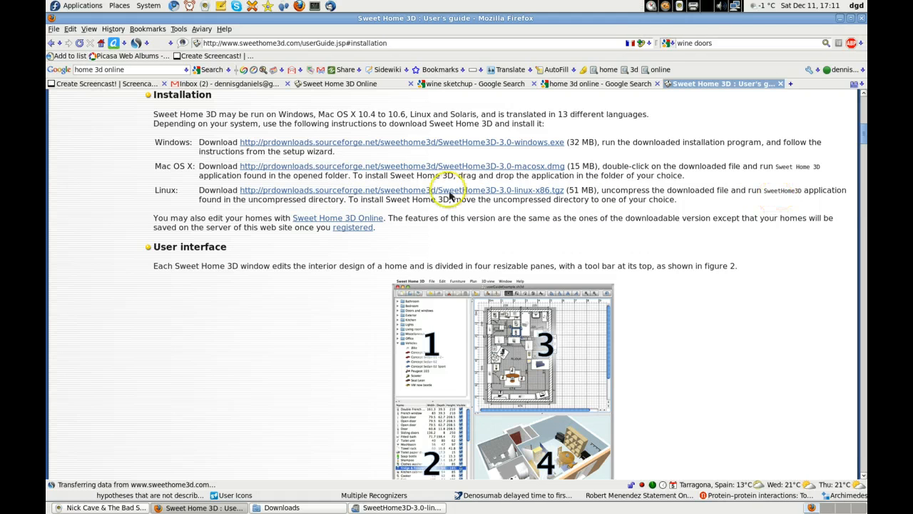
Switch back to the archive manager and extract all files of SweetHome3D-3.0-linux-x86.tgz into a new sweethome3d folder in Downloads.
{"action": "left_click", "coordinate": [358, 191]}
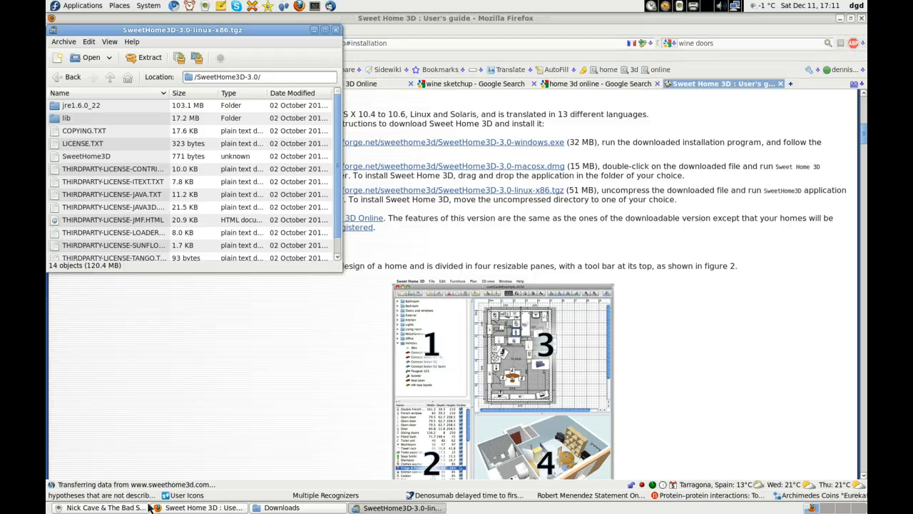
{"action": "left_click", "coordinate": [151, 60]}
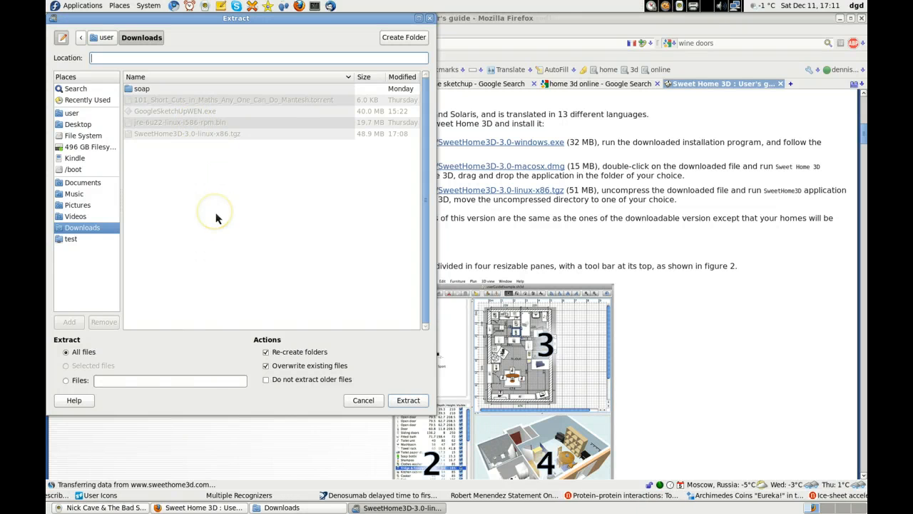
{"action": "type", "text": "swe"}
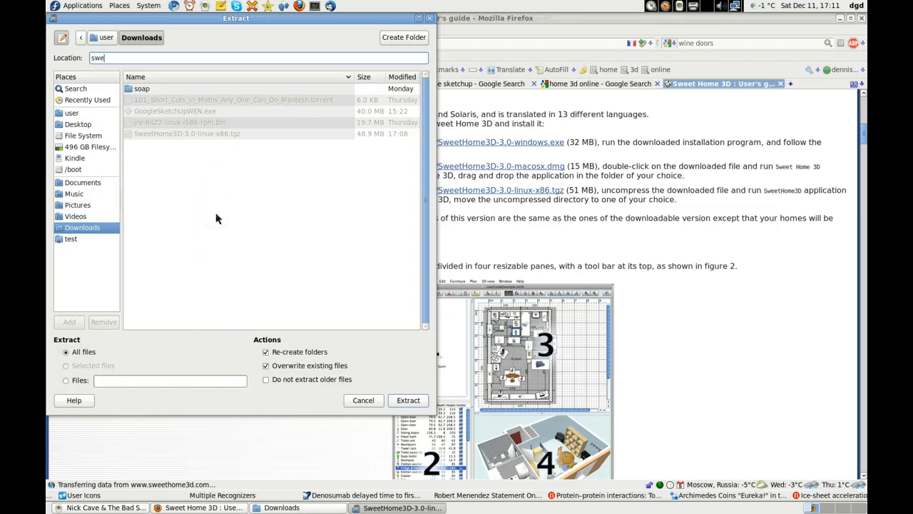
{"action": "type", "text": "ethome"}
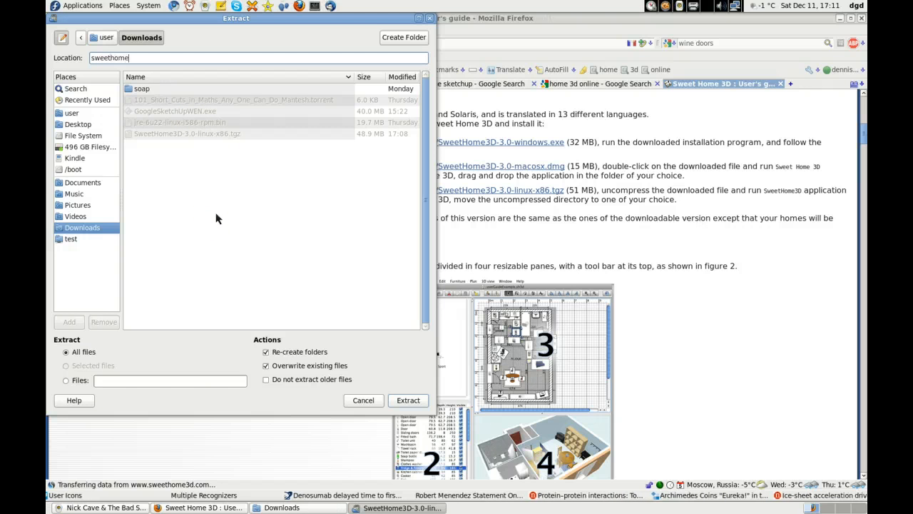
{"action": "type", "text": "3d"}
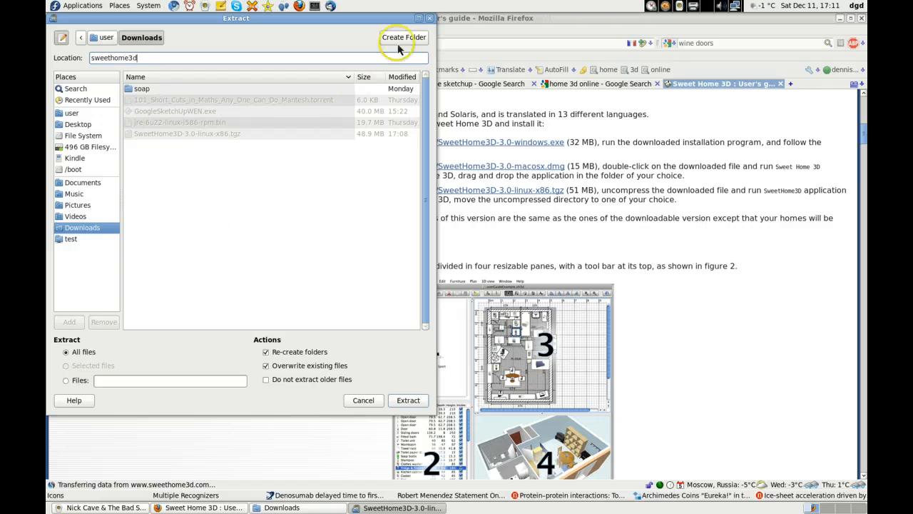
{"action": "left_click", "coordinate": [399, 39]}
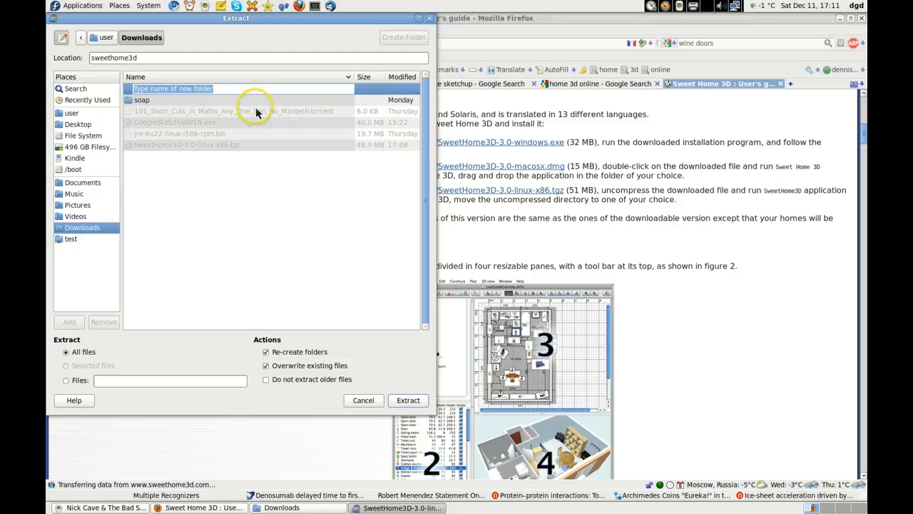
{"action": "type", "text": "s"}
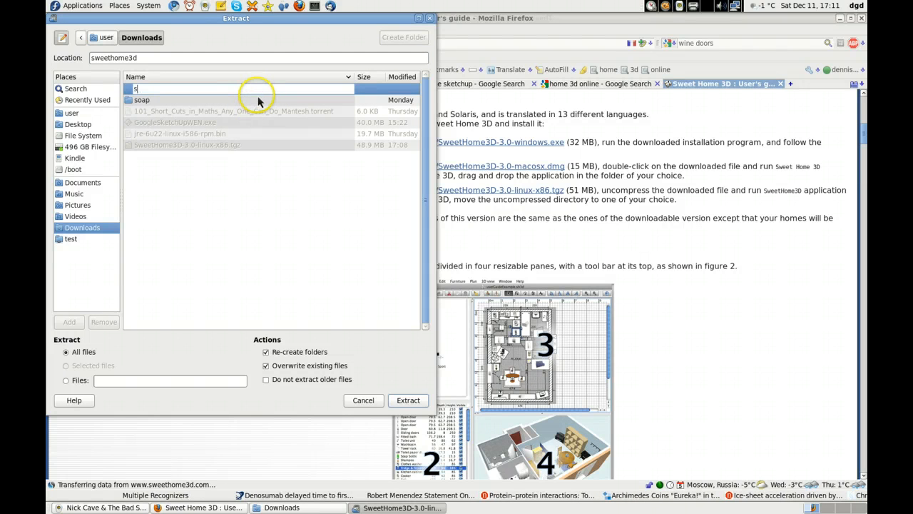
{"action": "type", "text": "weethome3d"}
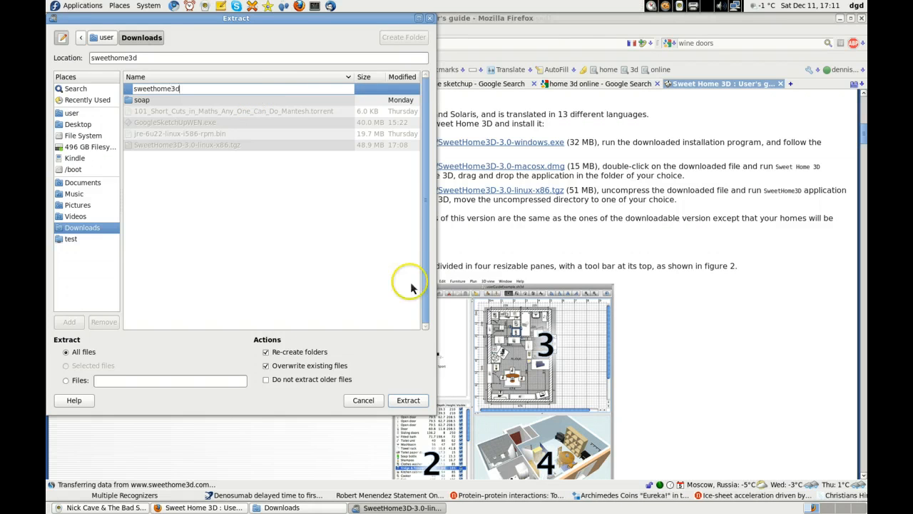
{"action": "left_click", "coordinate": [407, 402]}
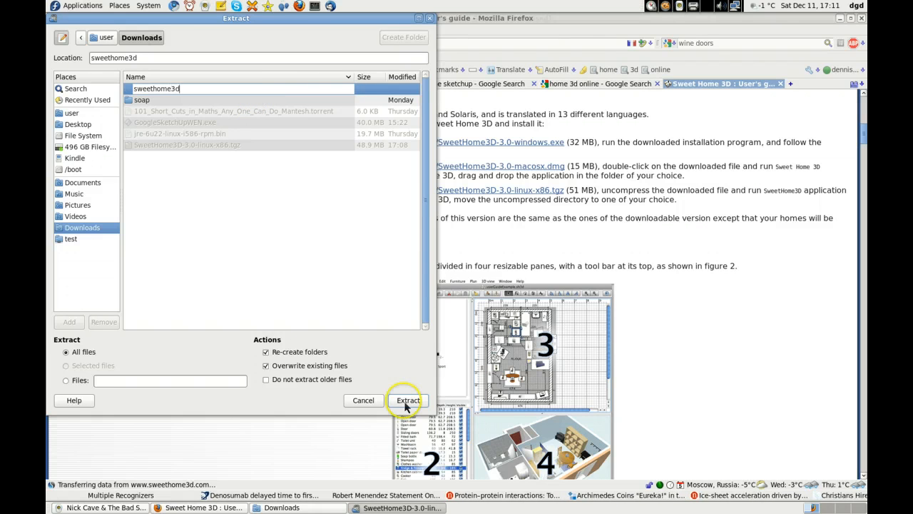
{"action": "left_click", "coordinate": [407, 402]}
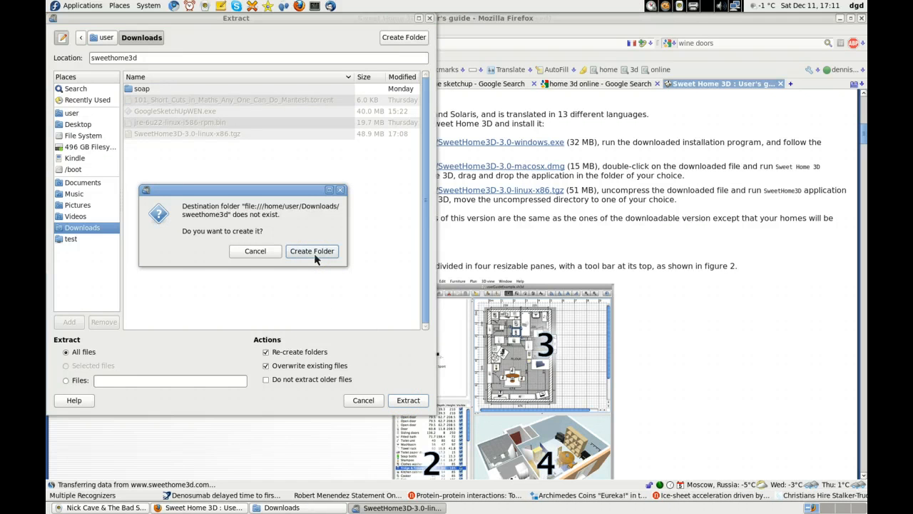
{"action": "left_click", "coordinate": [315, 255]}
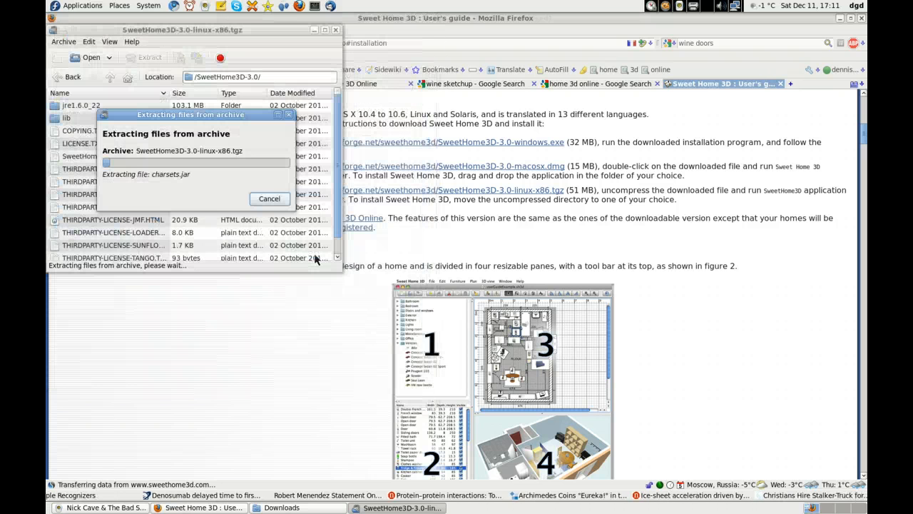
Show the extracted files and open the SweetHome3D-3.0 folder.
{"action": "left_click", "coordinate": [232, 215]}
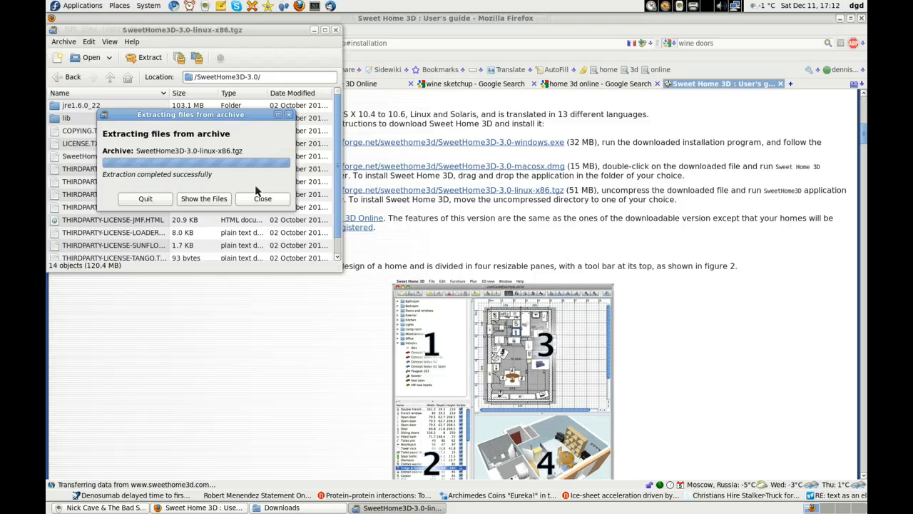
{"action": "left_click", "coordinate": [259, 194]}
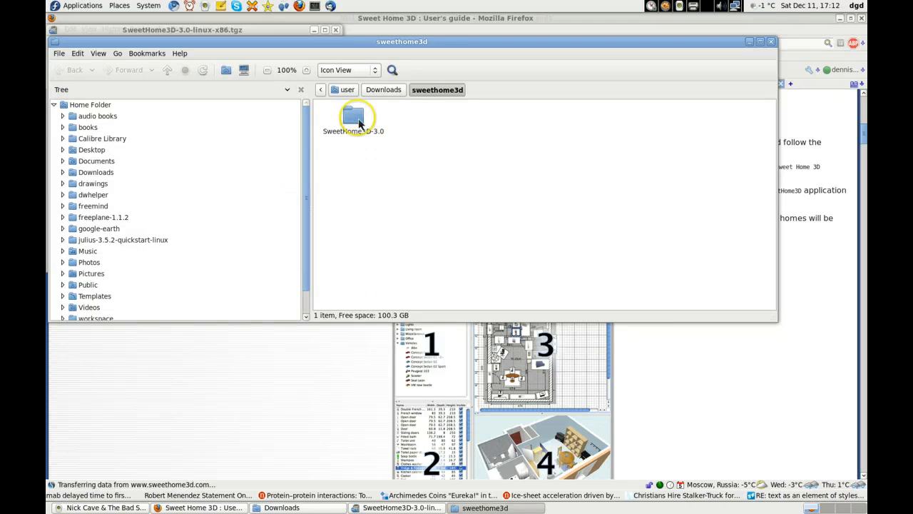
{"action": "left_click", "coordinate": [356, 121]}
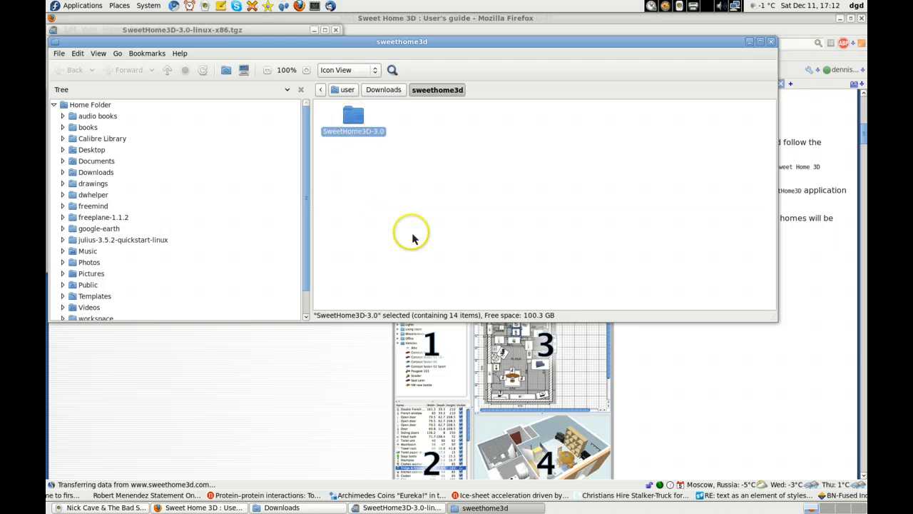
{"action": "left_click", "coordinate": [369, 147]}
{"action": "double_click", "coordinate": [364, 133]}
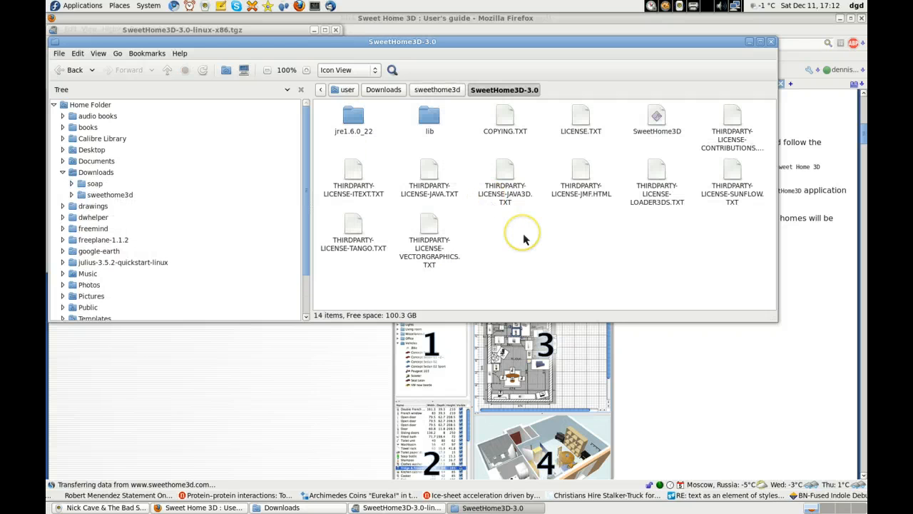
Run the SweetHome3D executable from the extracted folder.
{"action": "left_click", "coordinate": [657, 120]}
{"action": "right_click", "coordinate": [660, 123]}
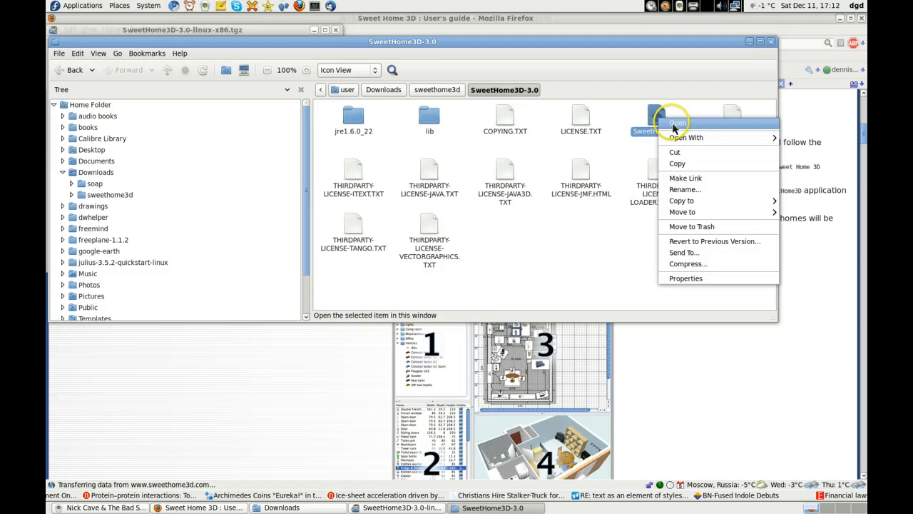
{"action": "left_click", "coordinate": [675, 126]}
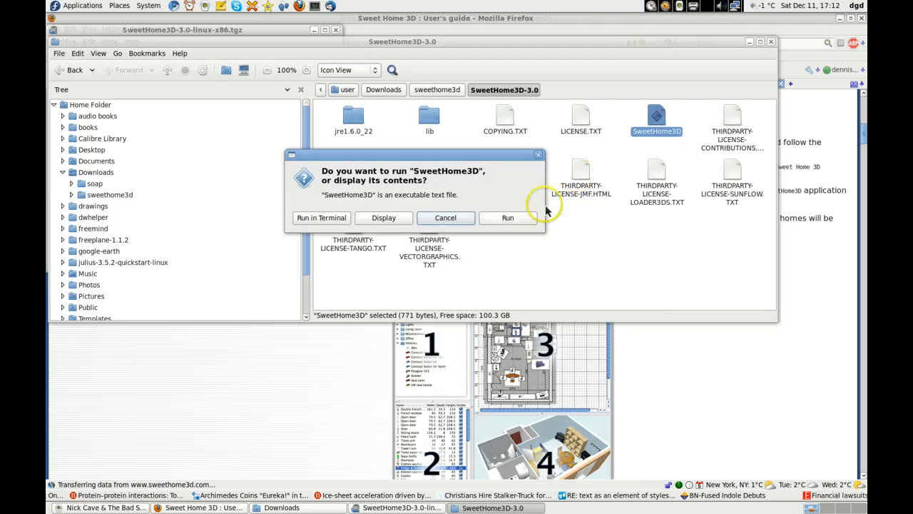
{"action": "left_click", "coordinate": [544, 208]}
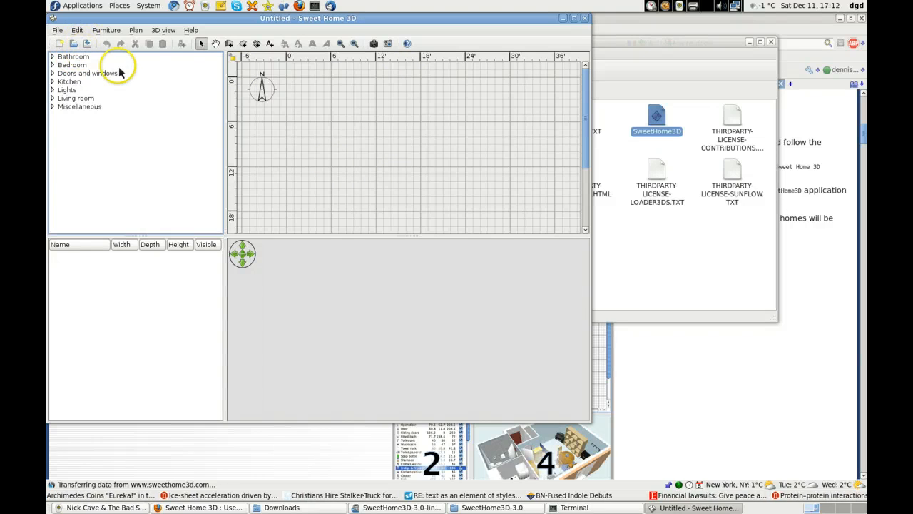
Draw a short wall in the plan, continued by a round wall with an arc extent of about 270°.
{"action": "left_click", "coordinate": [229, 43]}
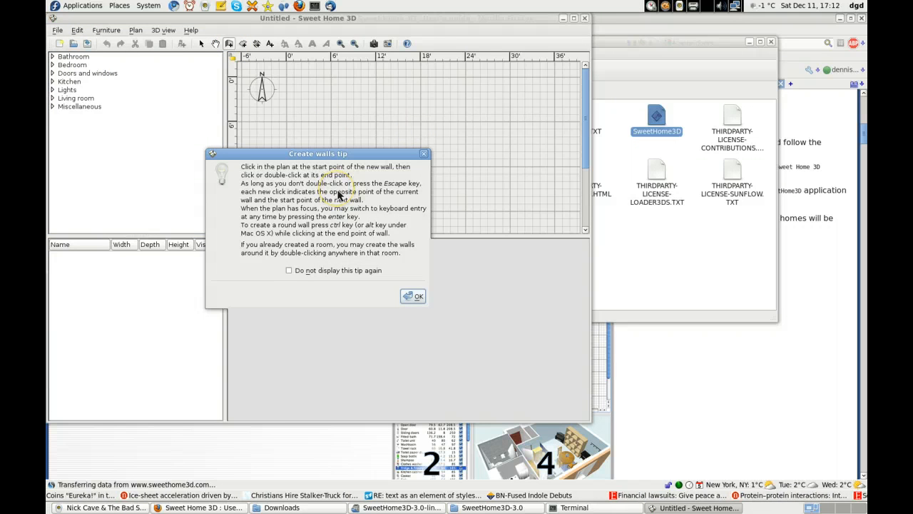
{"action": "key", "text": "Return"}
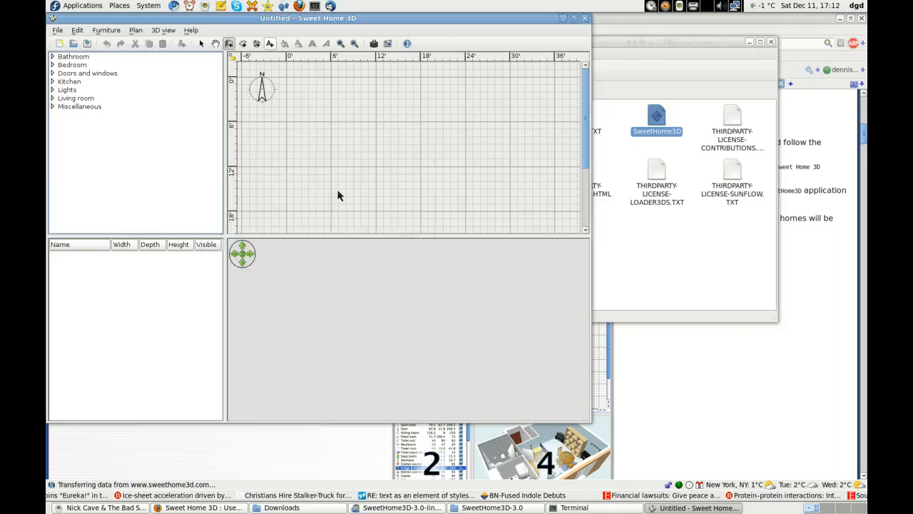
{"action": "left_click", "coordinate": [345, 124]}
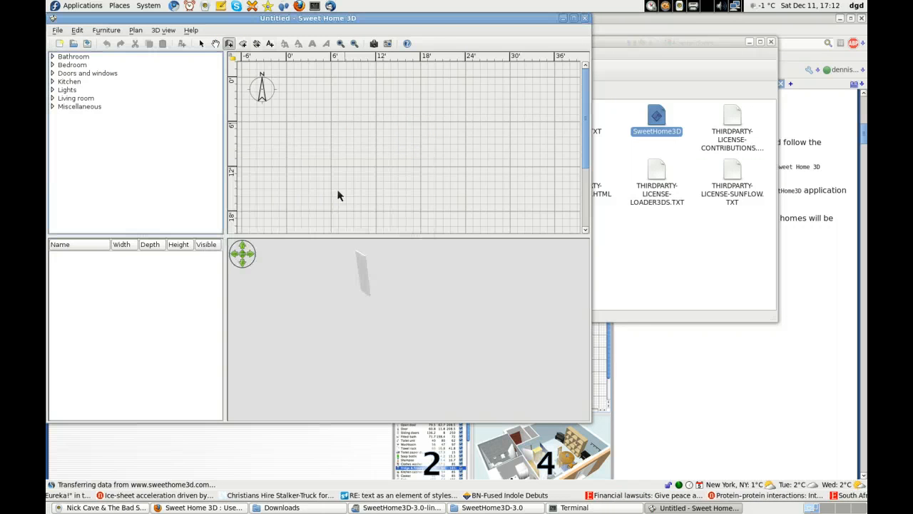
{"action": "left_click", "coordinate": [436, 141]}
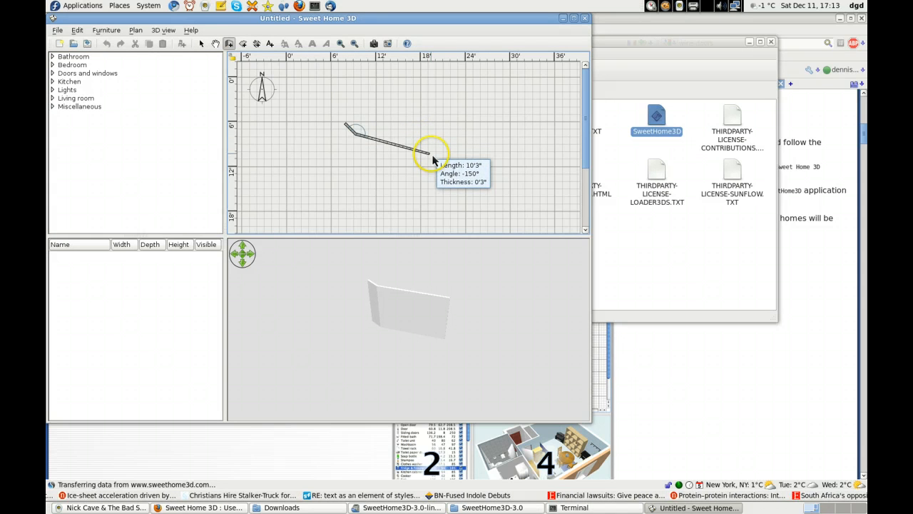
{"action": "left_click", "coordinate": [432, 157], "text": "ctrl"}
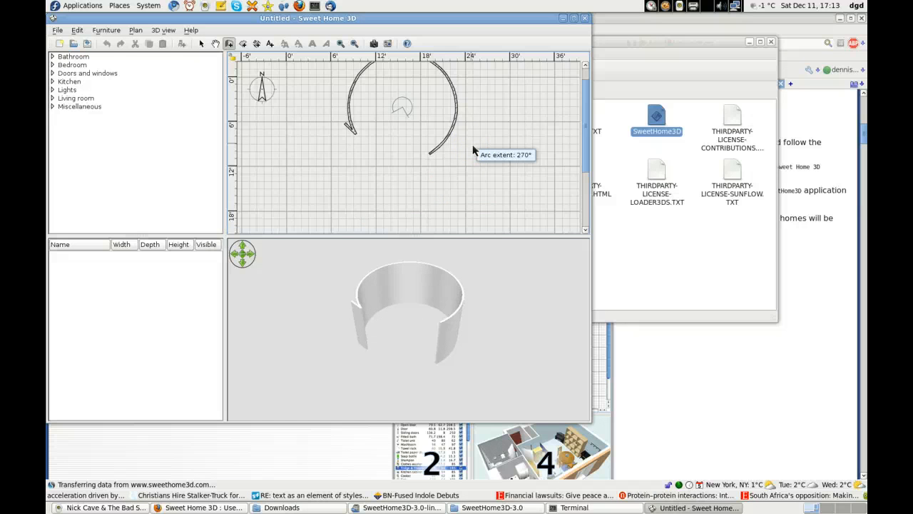
Start saving the home and browse the folders in /home/user.
{"action": "key", "text": "ctrl+s"}
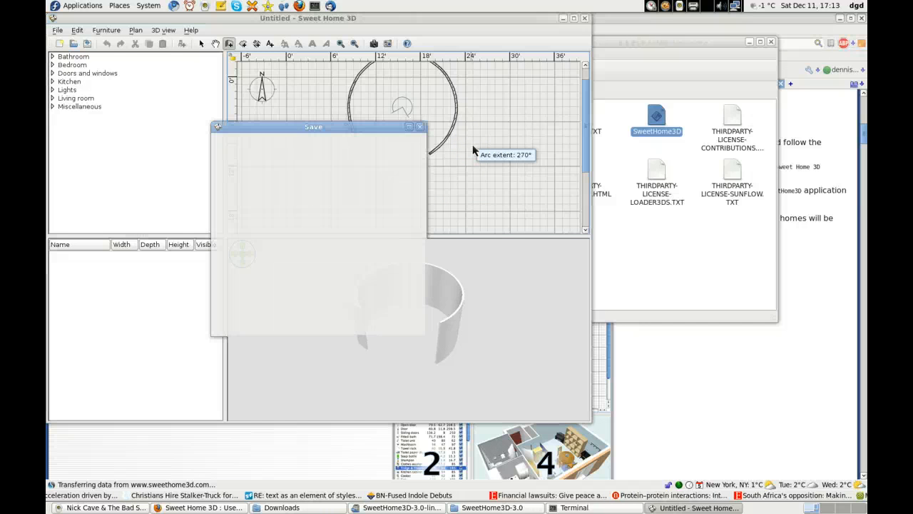
{"action": "left_click", "coordinate": [282, 279]}
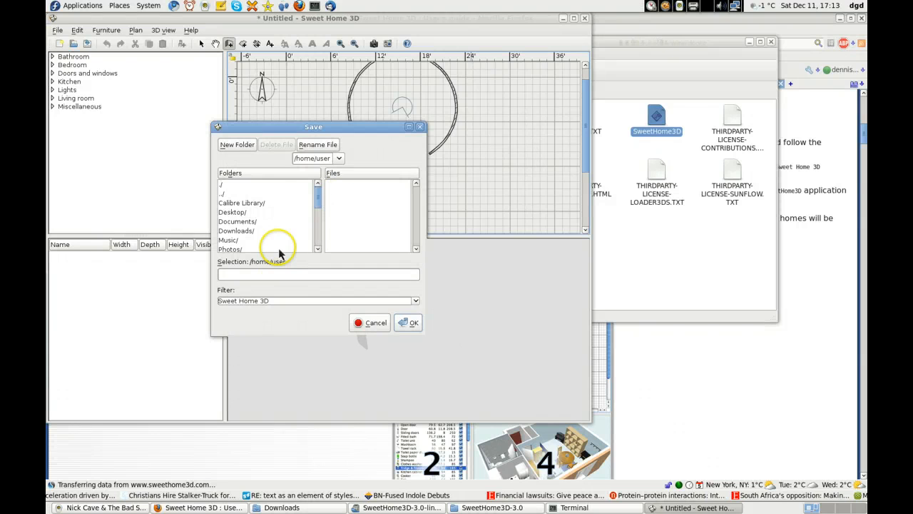
{"action": "scroll", "coordinate": [319, 207], "scroll_direction": "down", "scroll_amount": 2}
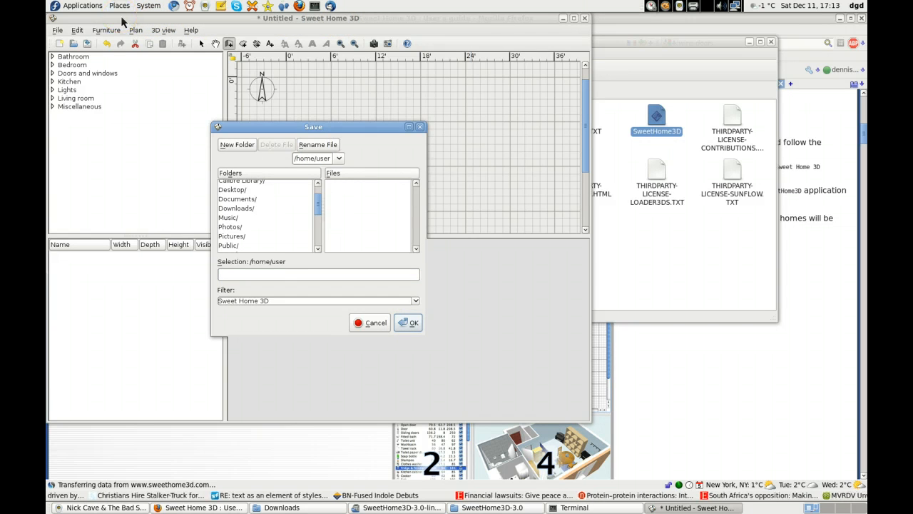
Check the installed Java version in a new terminal window with java -version.
{"action": "left_click", "coordinate": [571, 507]}
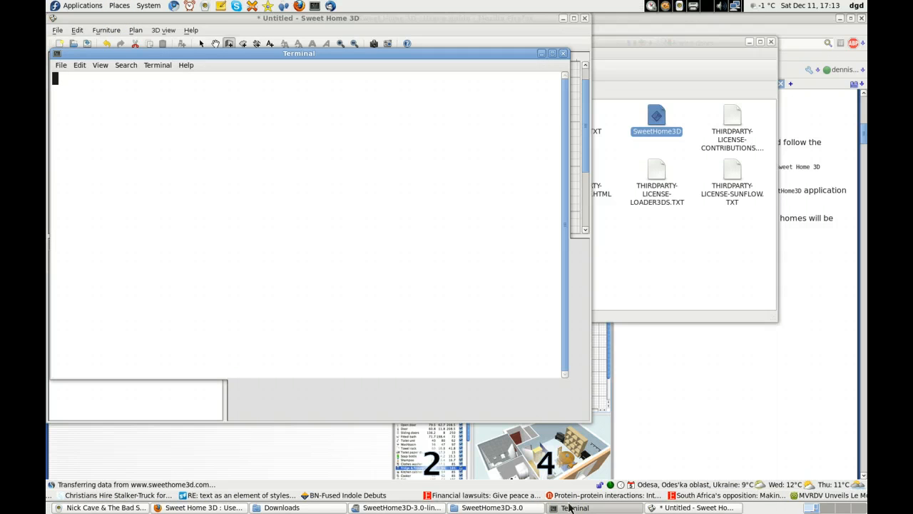
{"action": "key", "text": "ctrl+shift+n"}
{"action": "type", "text": "w"}
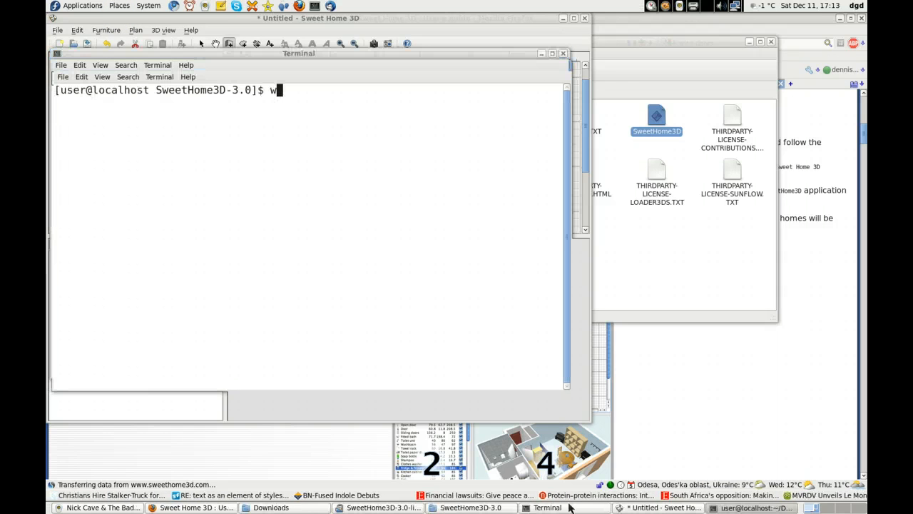
{"action": "key", "text": "BackSpace"}
{"action": "type", "text": "java -v"}
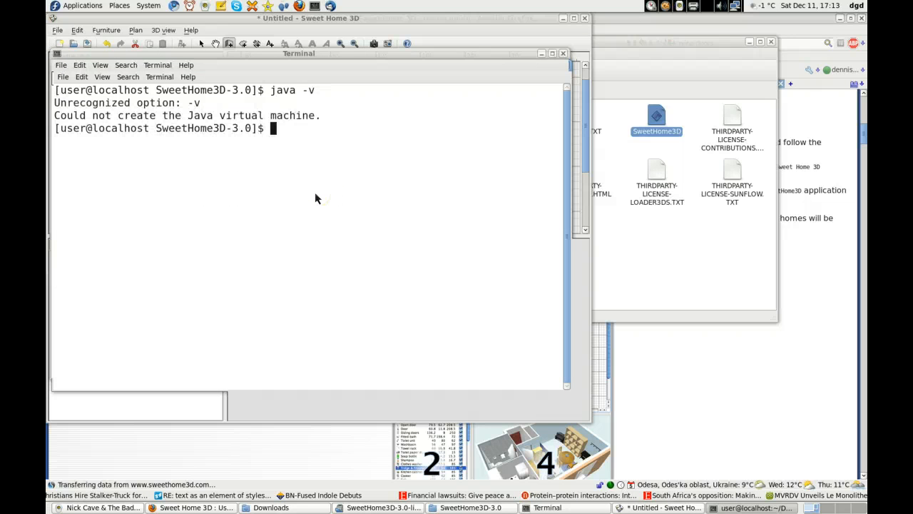
{"action": "key", "text": "Up"}
{"action": "type", "text": "ersion"}
{"action": "key", "text": "Return"}
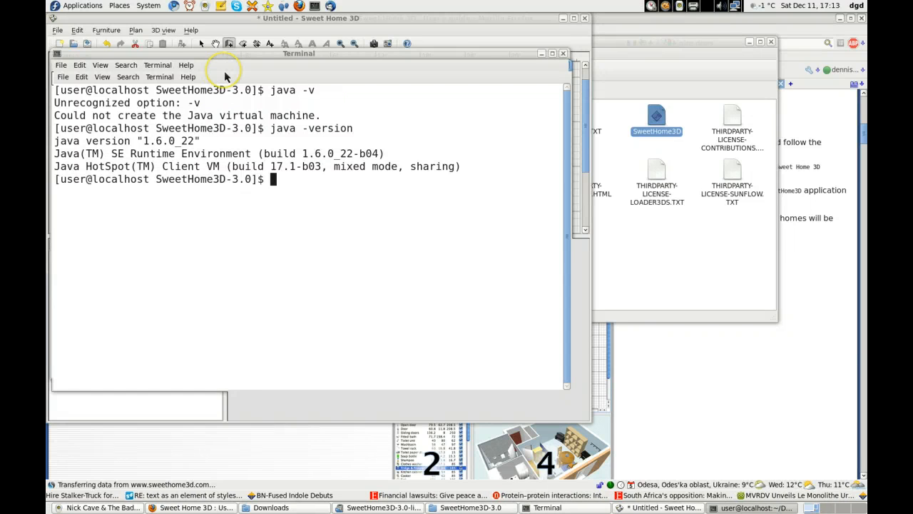
Switch to the Screencast-O-Matic page in Firefox and continue past the recording-ready message to the next stage.
{"action": "key", "text": "alt+Tab"}
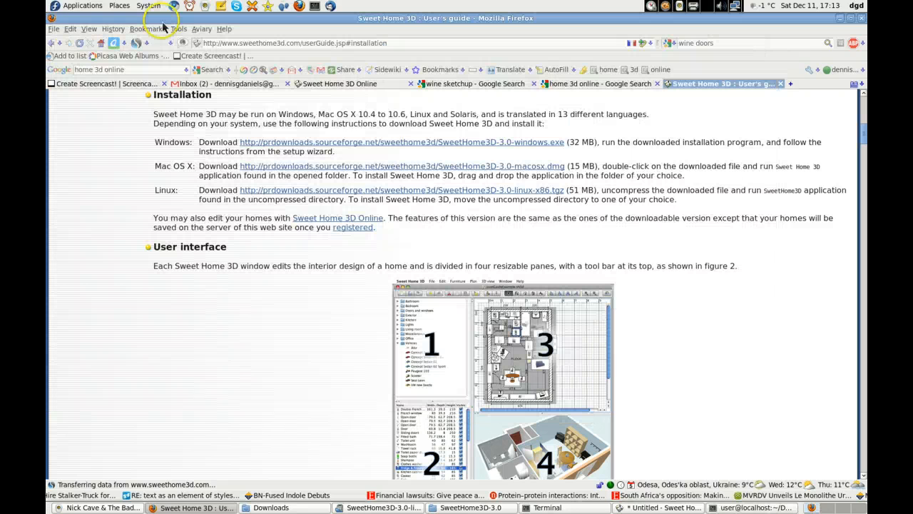
{"action": "key", "text": "ctrl+Tab"}
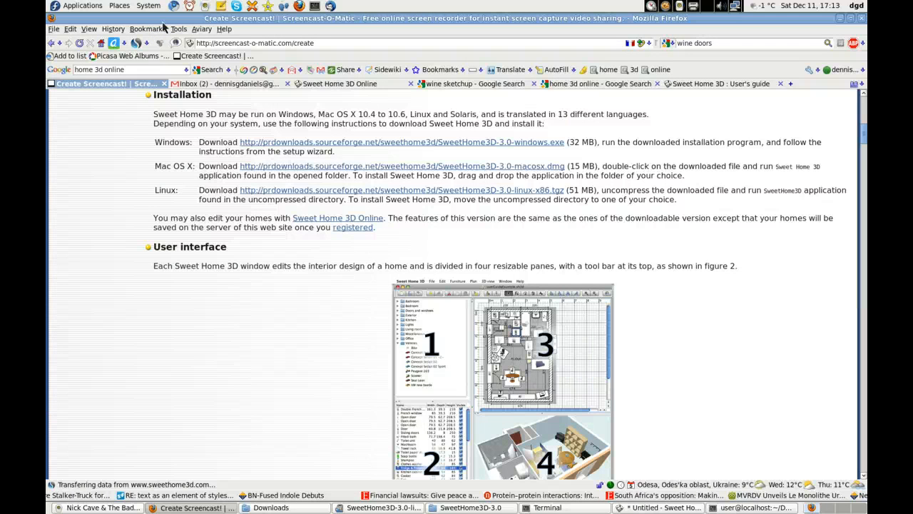
{"action": "left_click", "coordinate": [122, 83]}
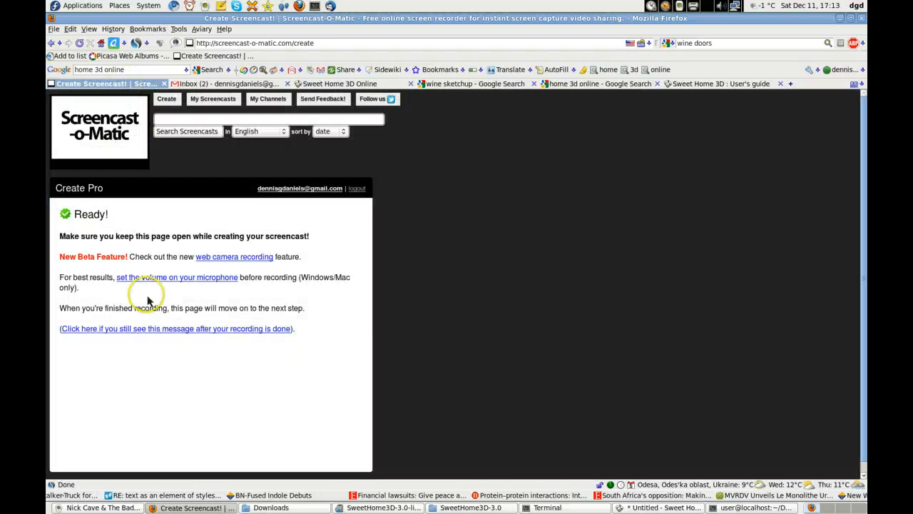
{"action": "left_click", "coordinate": [148, 330]}
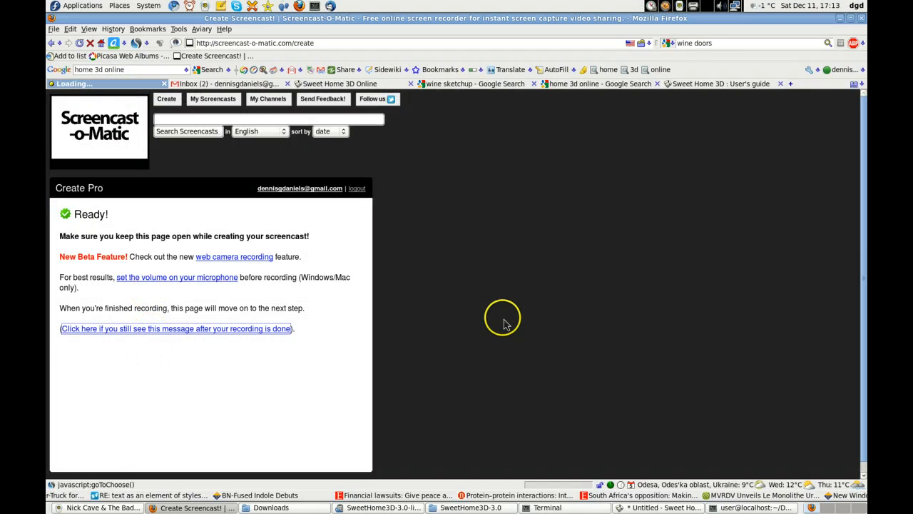